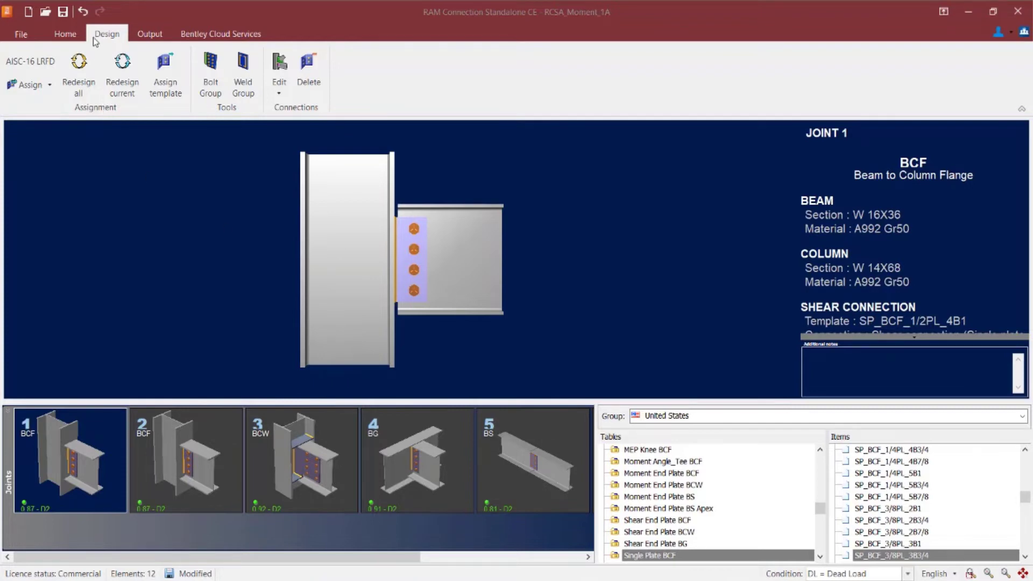
Step: Assign the directly welded DW BCF moment connection to joint 1 via Smart DW
click(49, 86)
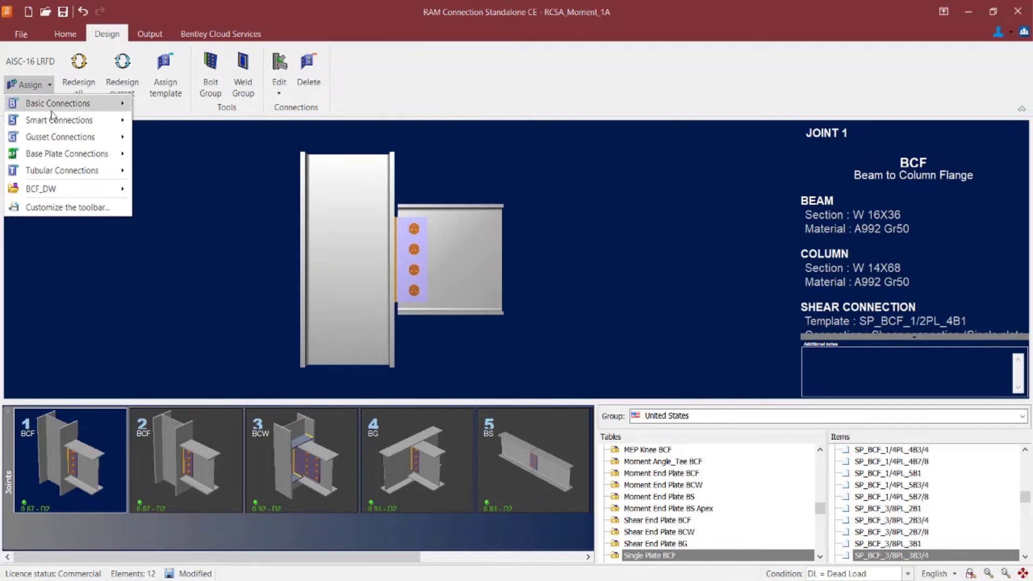
mouse_move(55, 120)
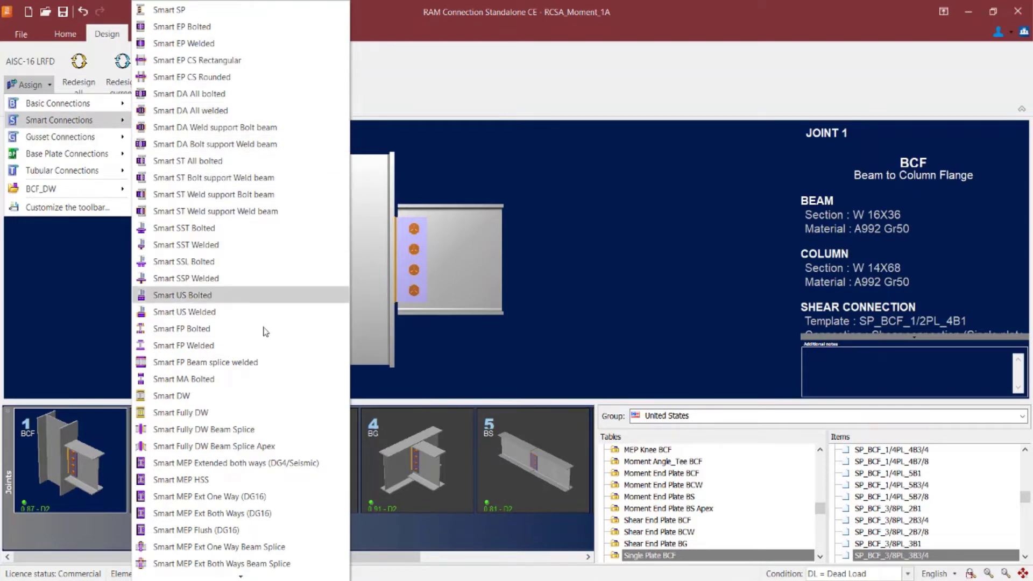
click(191, 397)
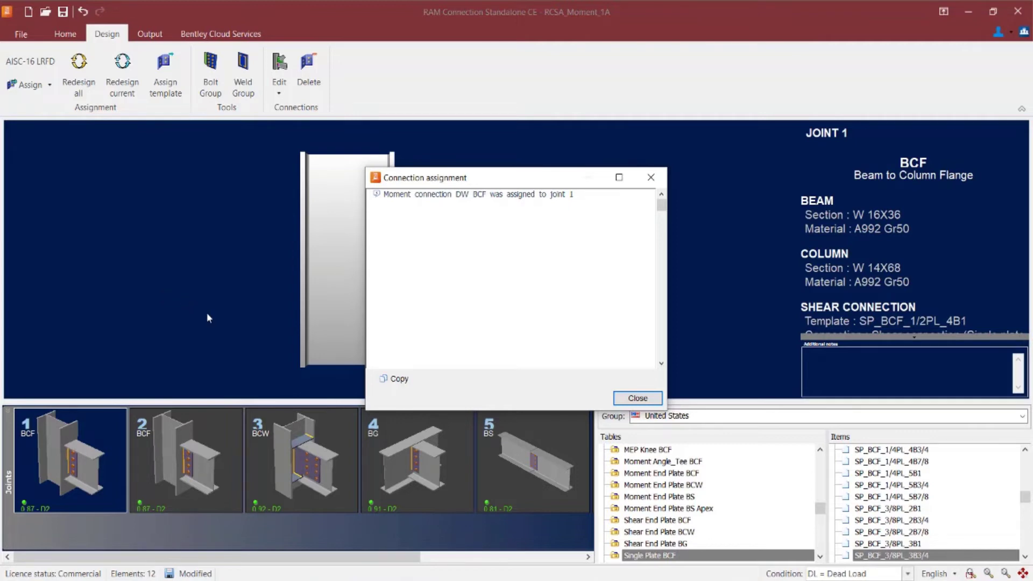
Step: Close the report confirming DW BCF is assigned to joint 1
click(635, 398)
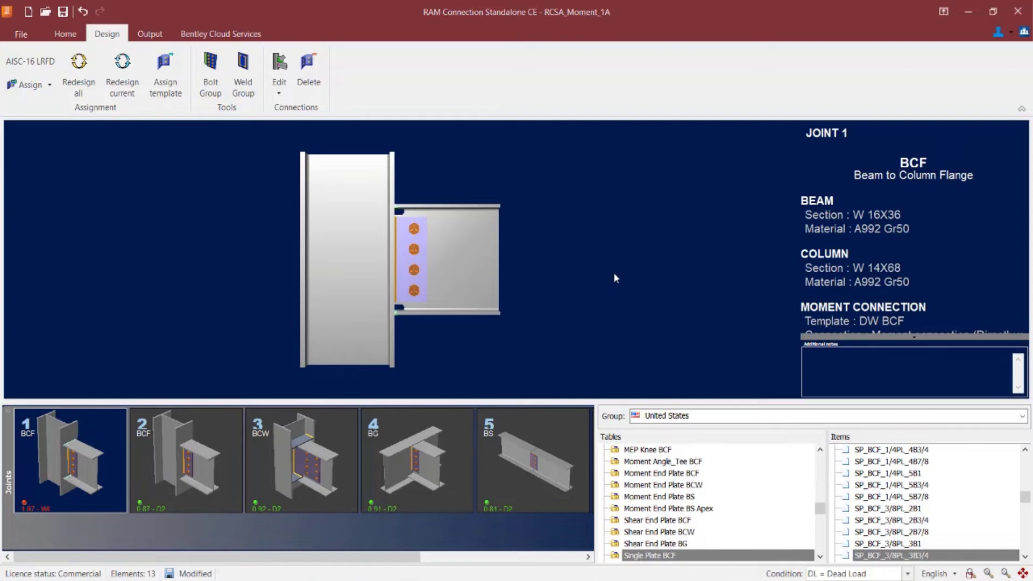
Step: Switch from the Home tab back to Design and open the Edit list of joint 1's connections
click(64, 35)
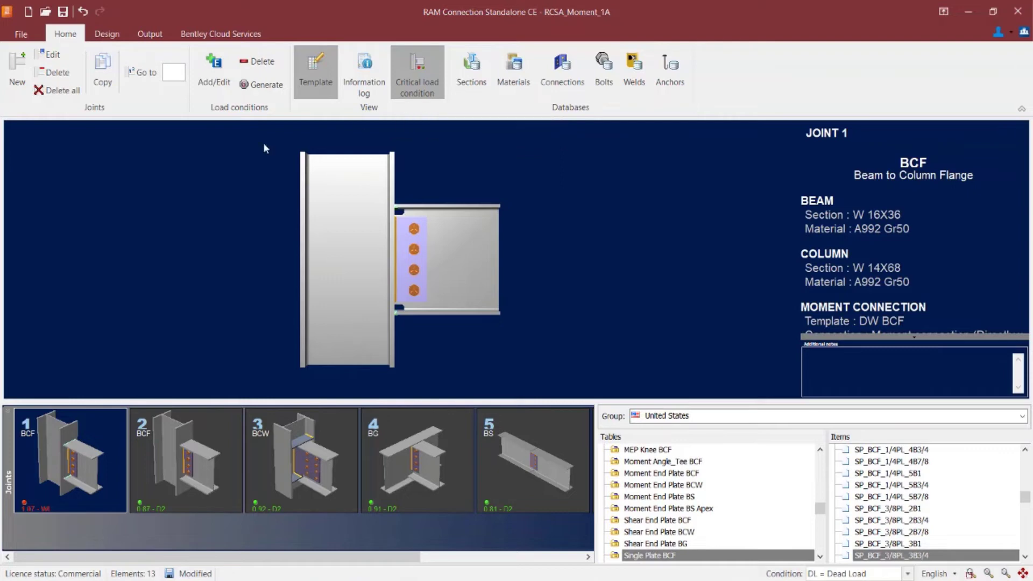
click(107, 34)
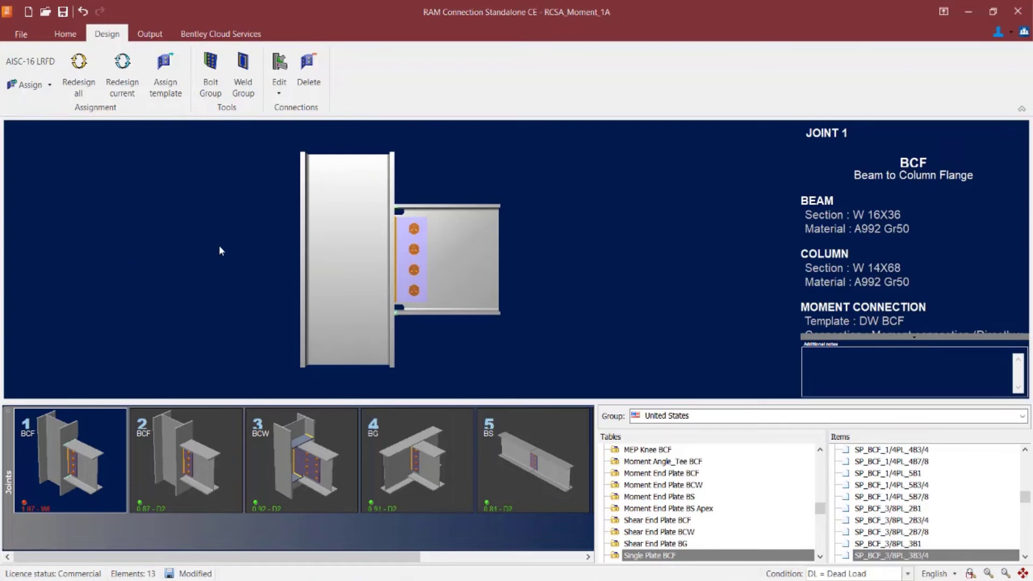
click(279, 82)
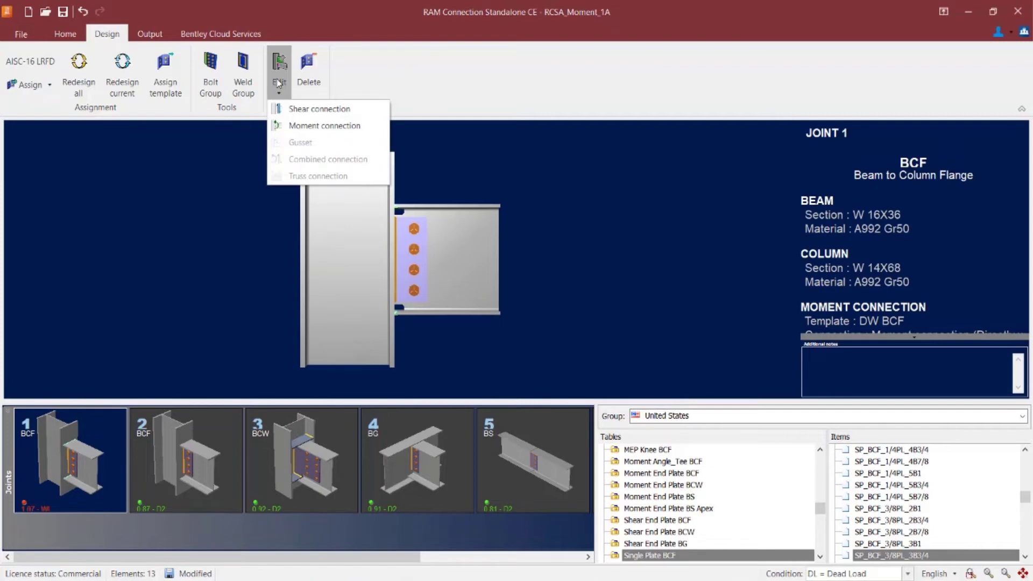
Step: Open joint 1's moment connection in the Connection Pad and view it obliquely at ratio 1.07
click(296, 128)
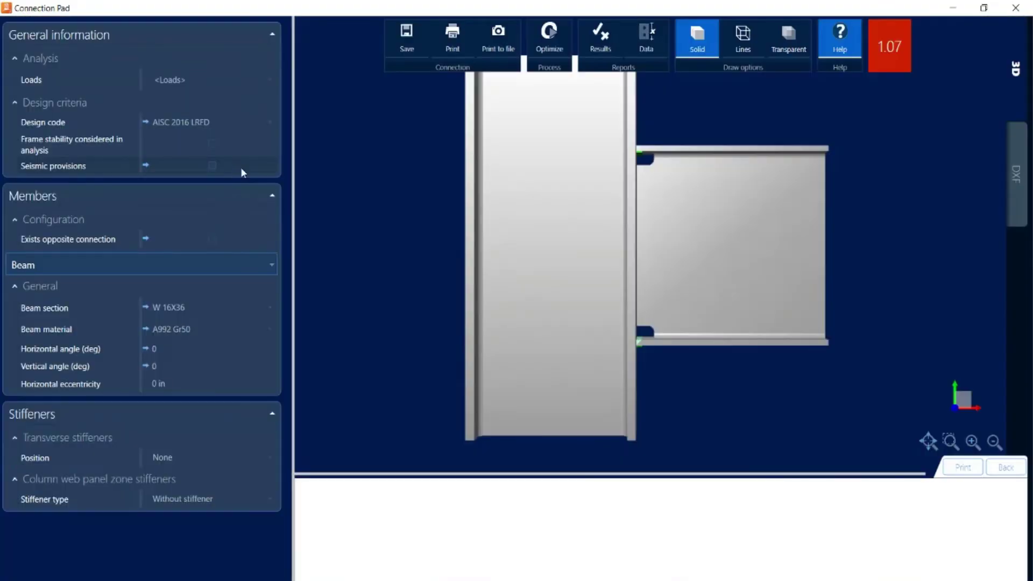
middle_drag(699, 232, 683, 248)
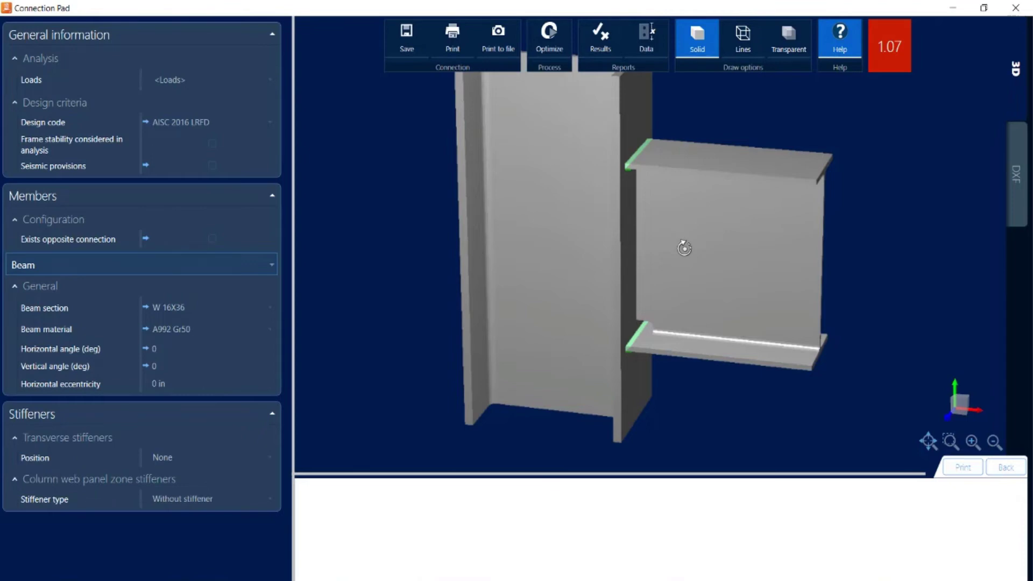
click(601, 33)
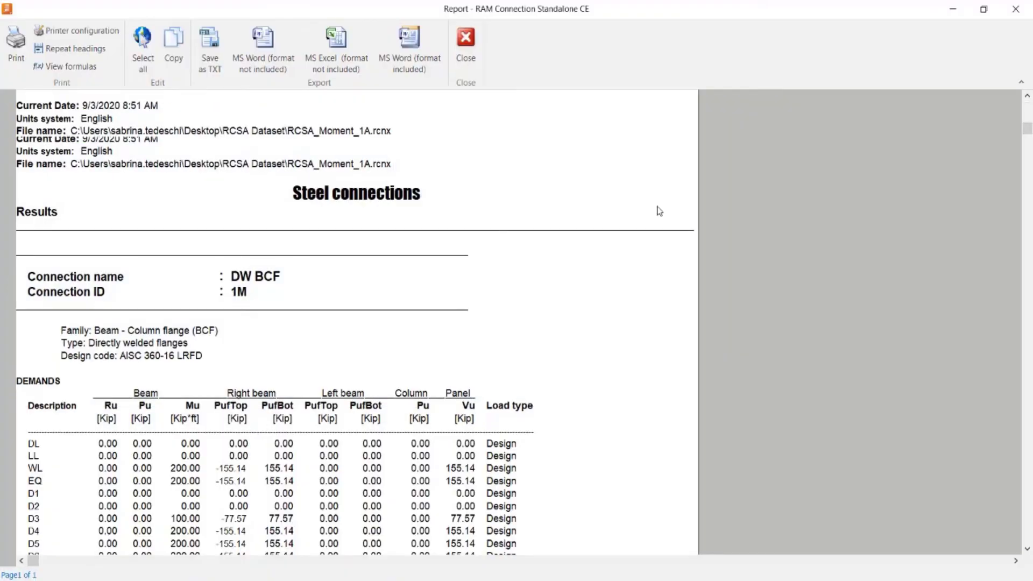
scroll(657, 213, down, 5)
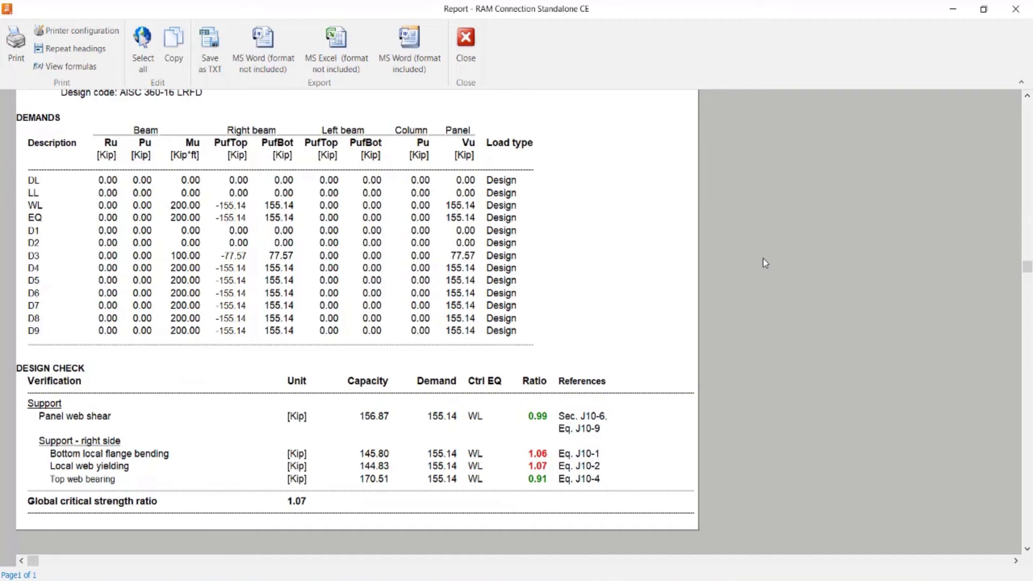
click(64, 65)
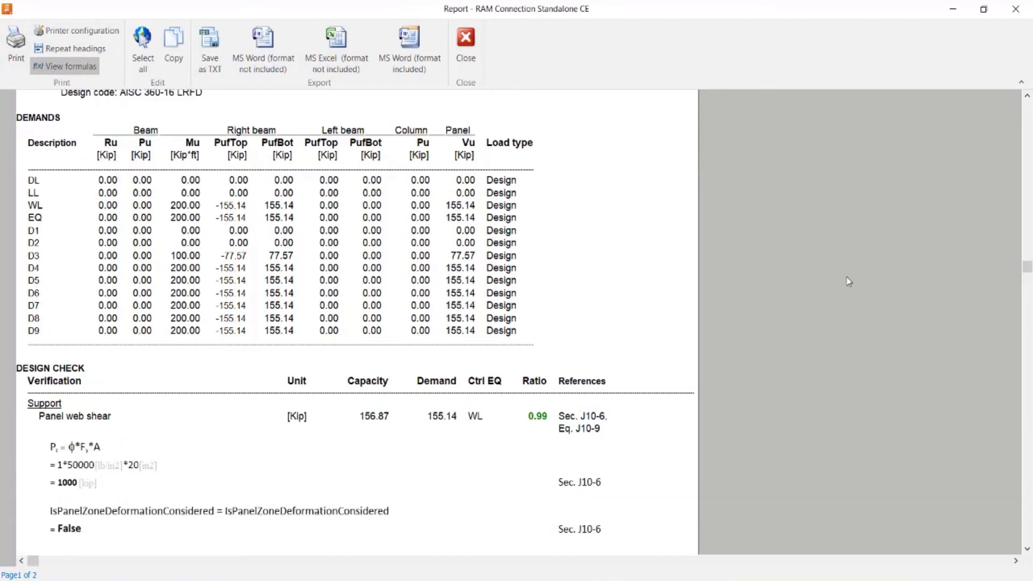
scroll(847, 277, down, 3)
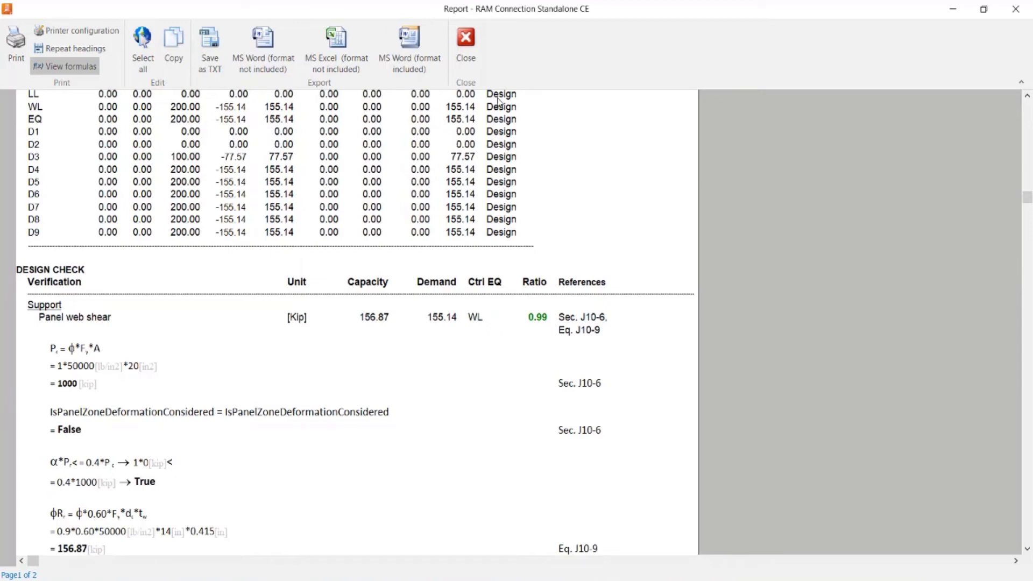
click(471, 58)
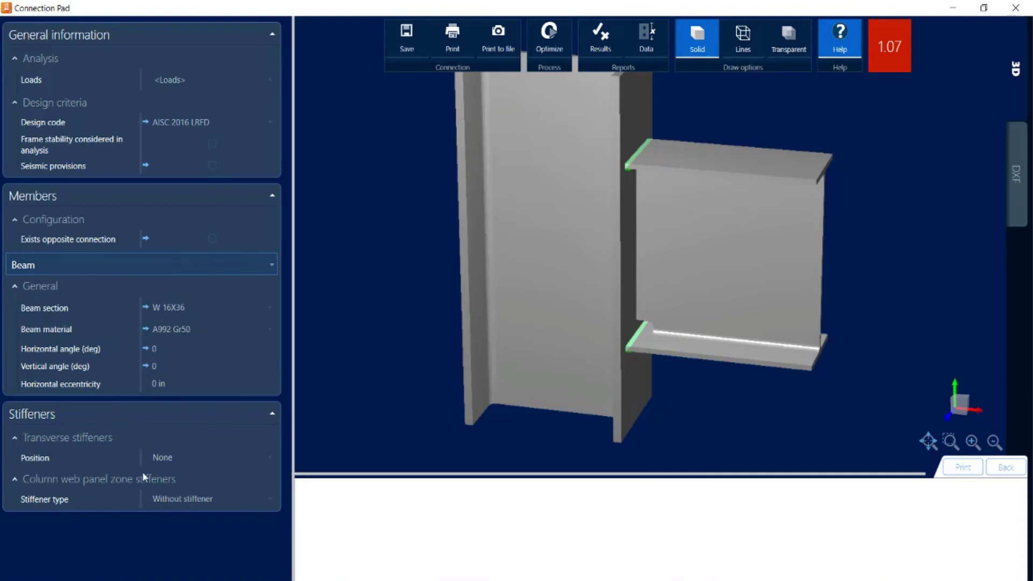
Step: Set transverse stiffener Position to Both, lowering the ratio from 1.07 to 0.99
click(153, 462)
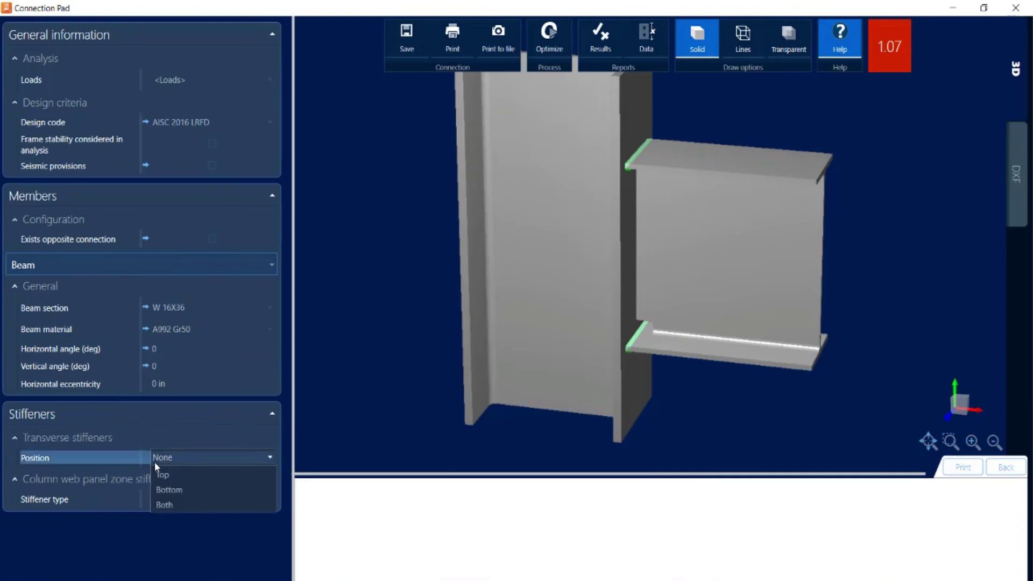
click(166, 519)
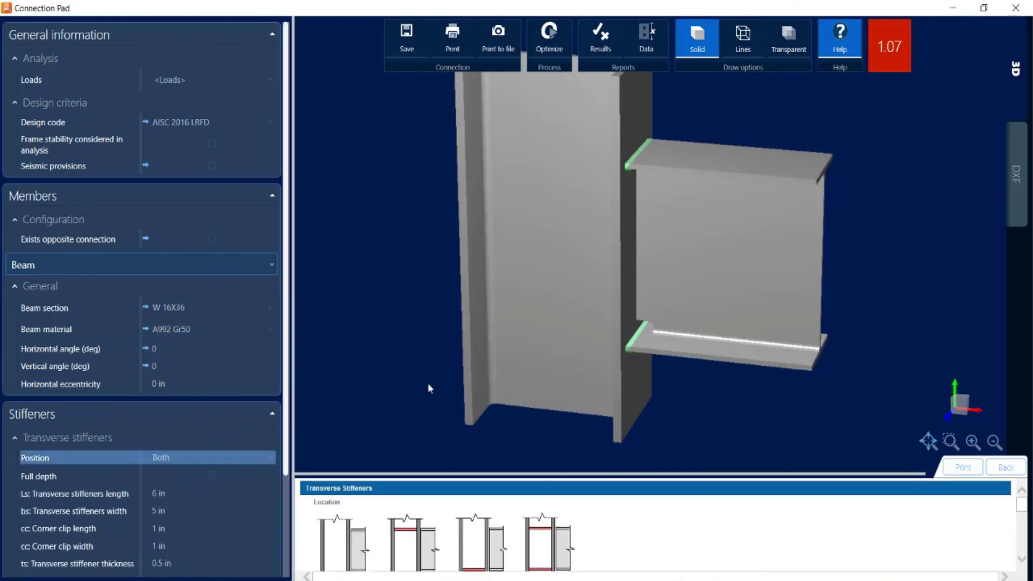
click(202, 461)
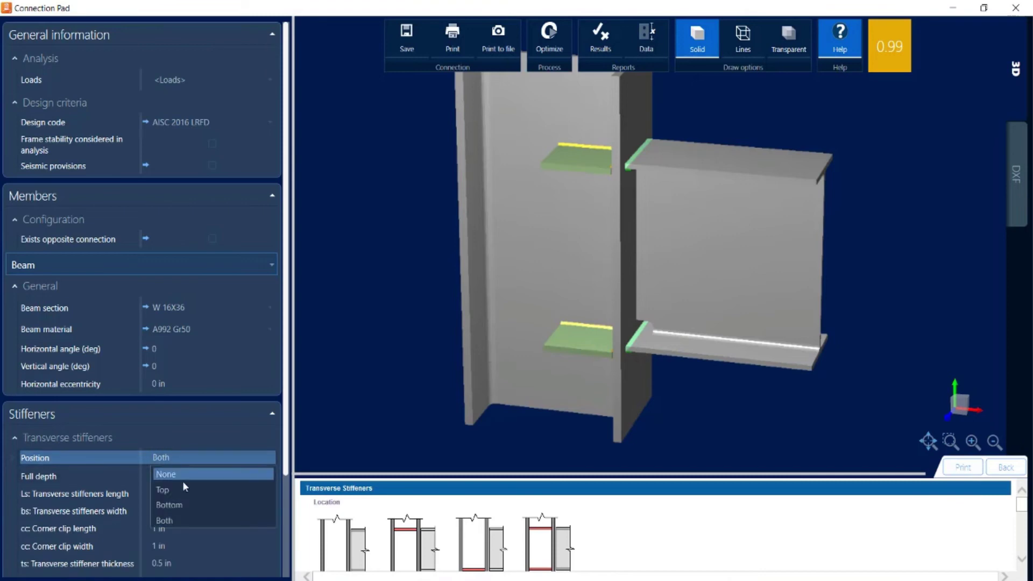
Step: Remove the transverse stiffeners and try Doubler plate, then Diagonal stiffener, as panel-zone stiffener
click(172, 479)
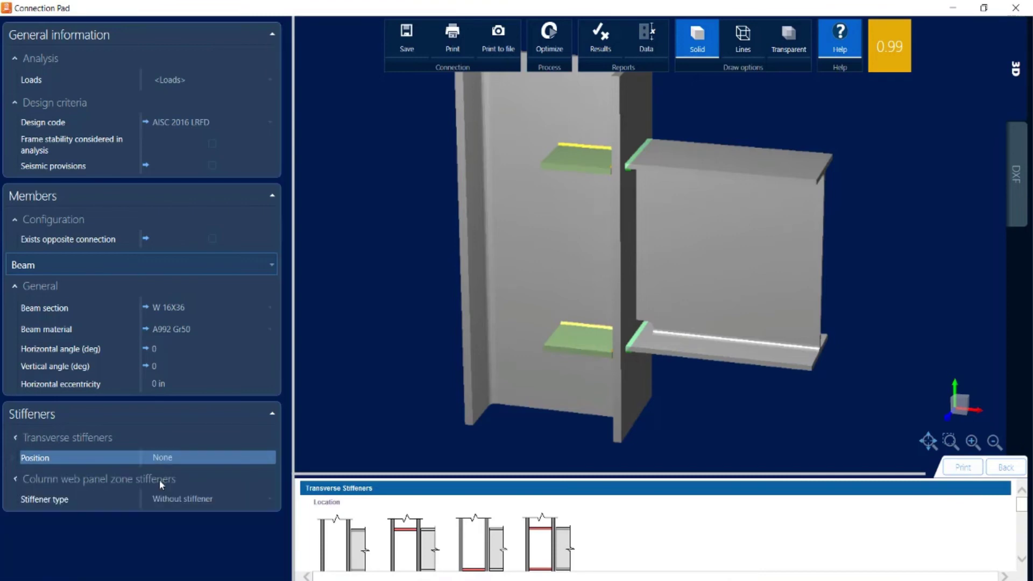
click(185, 501)
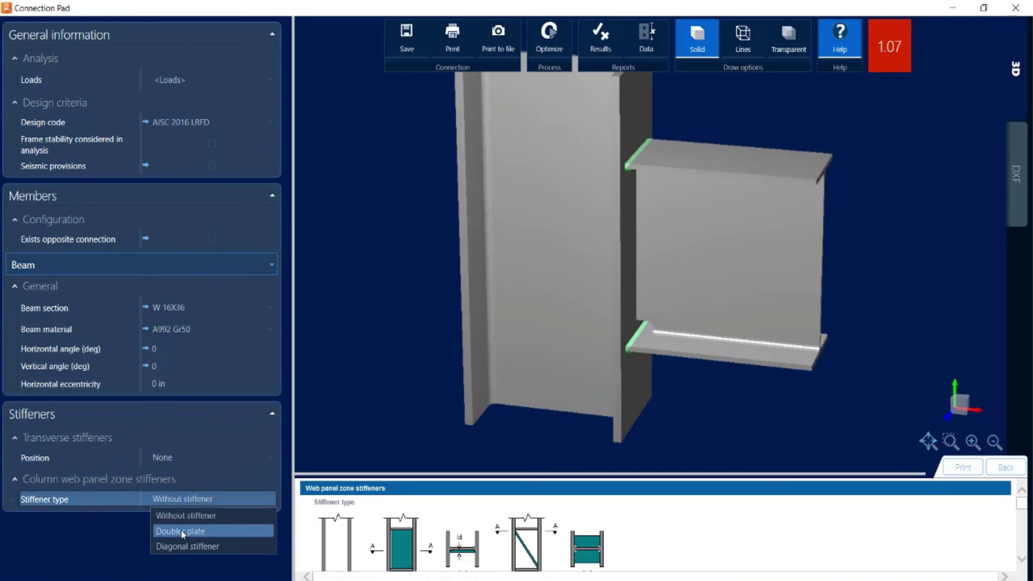
click(183, 532)
click(171, 502)
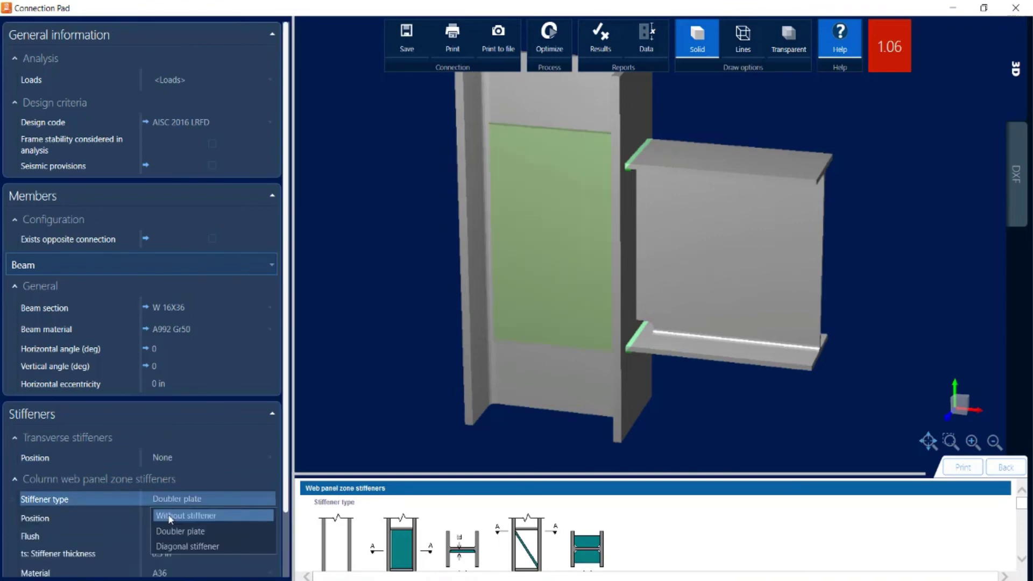
click(173, 546)
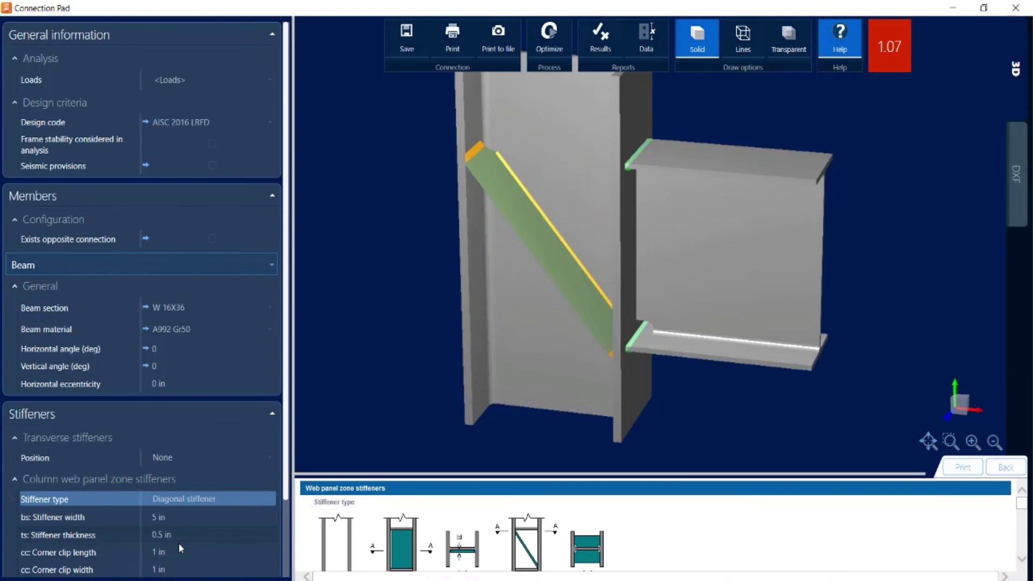
Step: Revert to Without stiffener and restore transverse stiffeners at both flanges, ratio 0.99
click(172, 499)
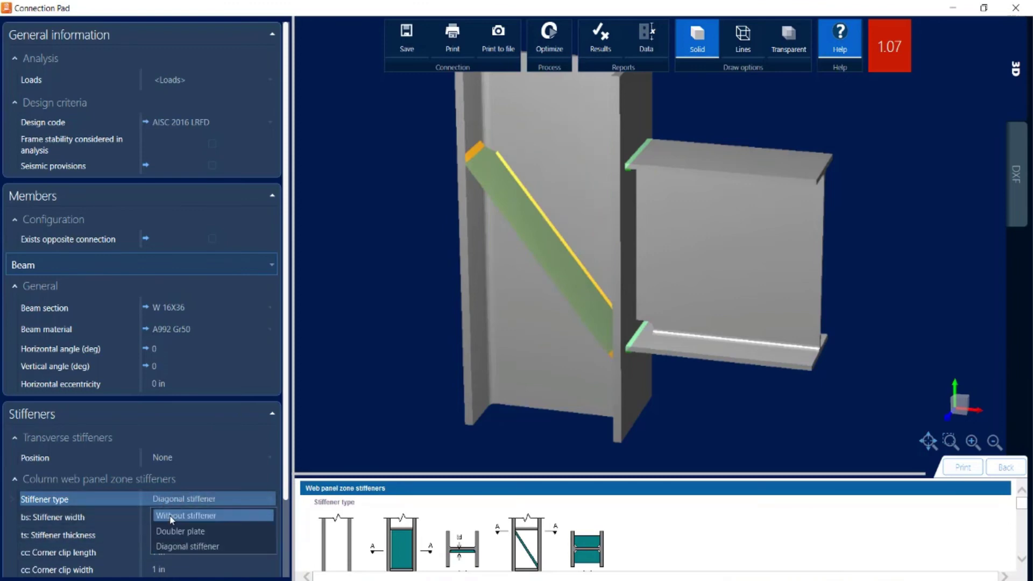
click(172, 516)
click(158, 457)
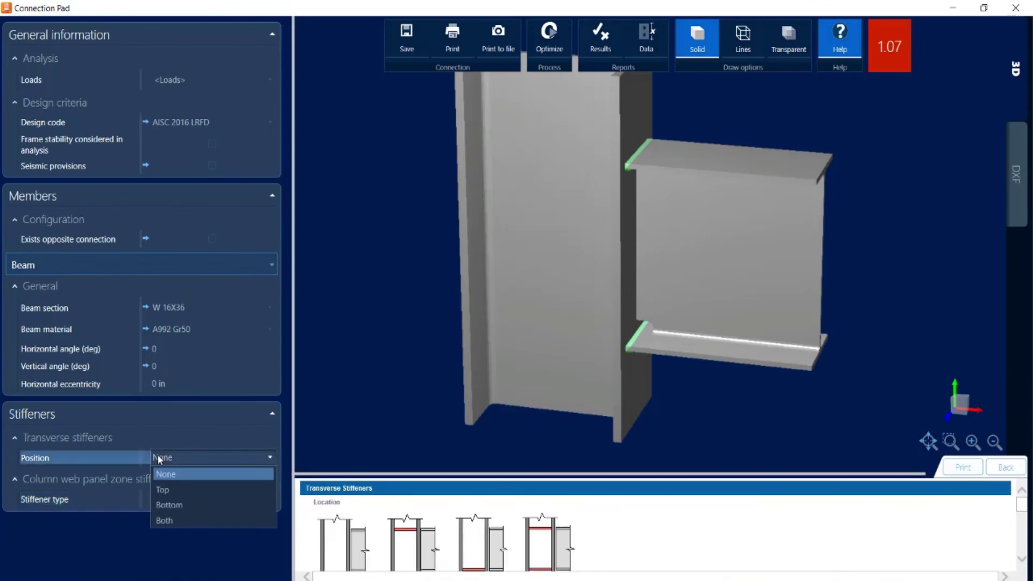
click(169, 521)
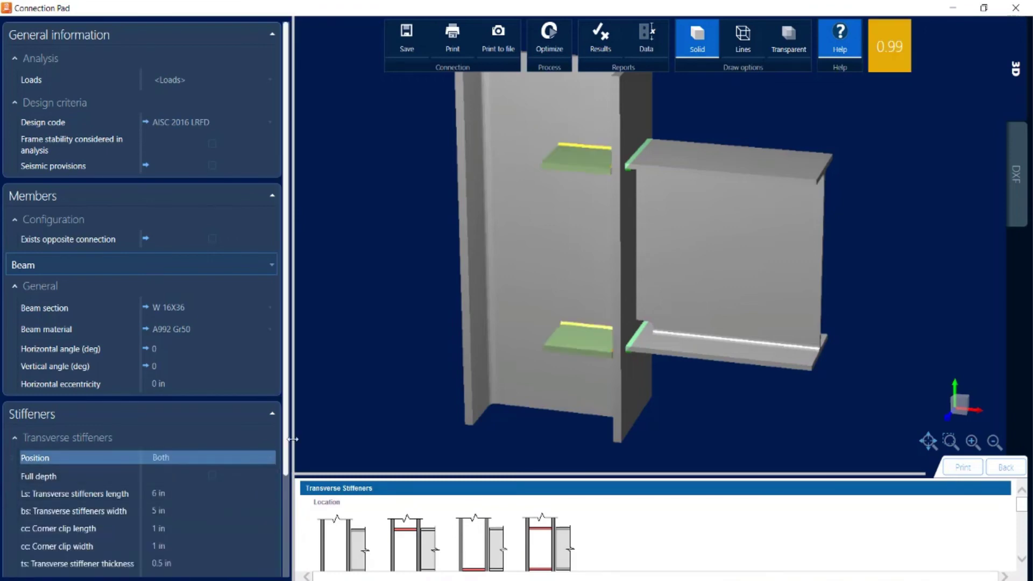
Step: Tick Full depth so the transverse stiffeners span the whole column, ratio staying 0.99
scroll(287, 489, down, 2)
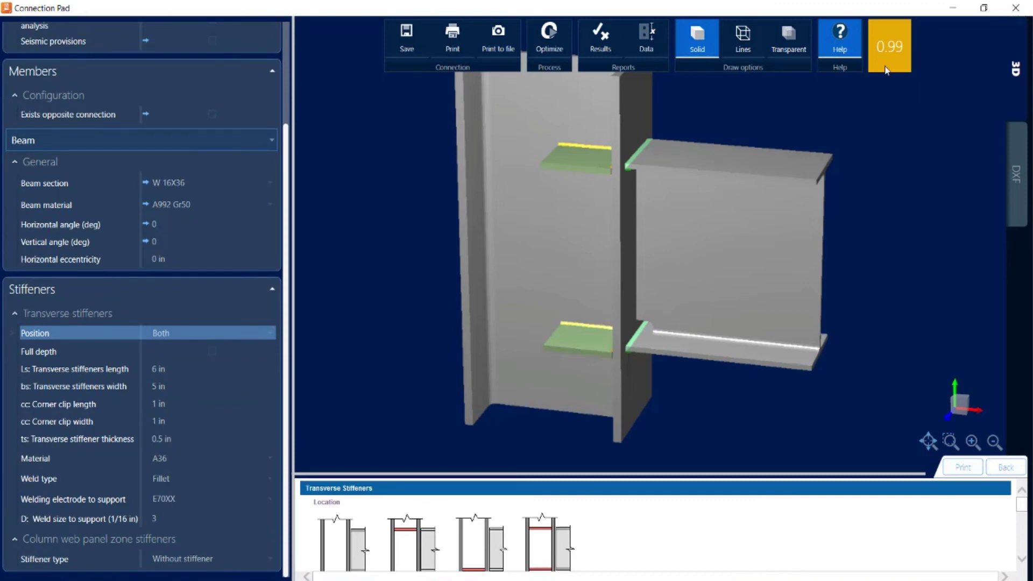
click(212, 351)
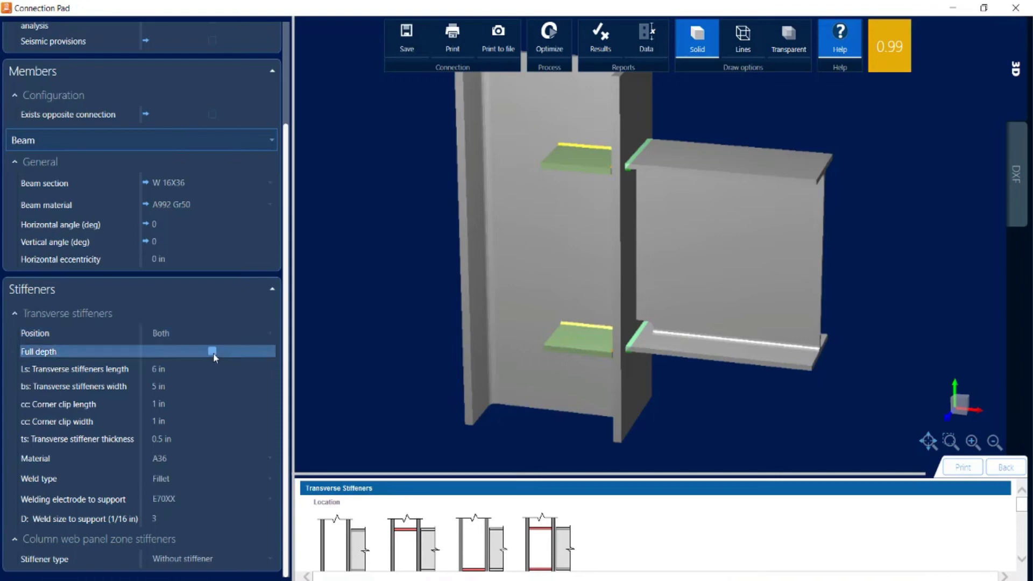
Step: Set transverse stiffener width to 4.5 in and weld size to support to 4
drag(490, 274, 482, 286)
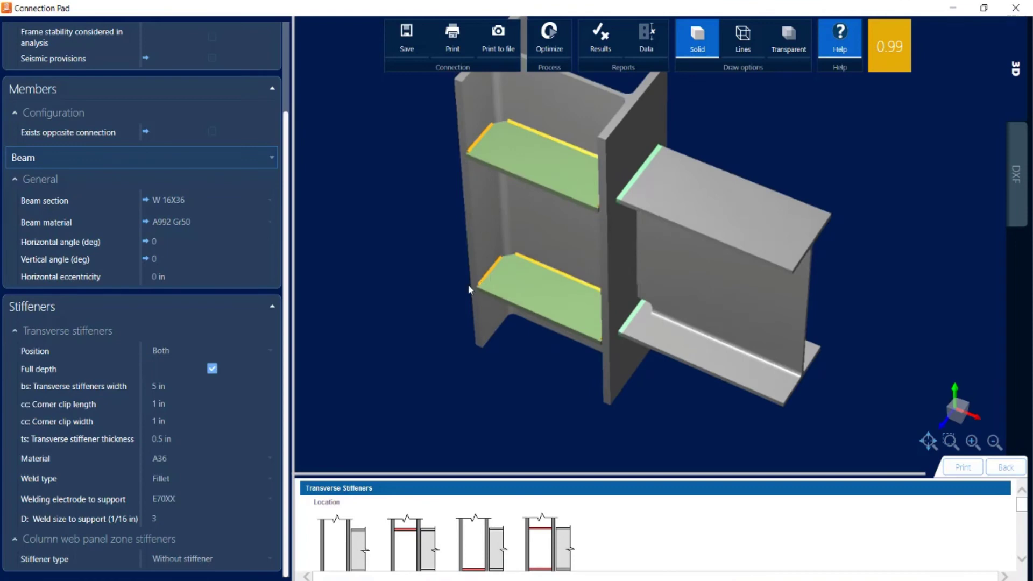
click(185, 387)
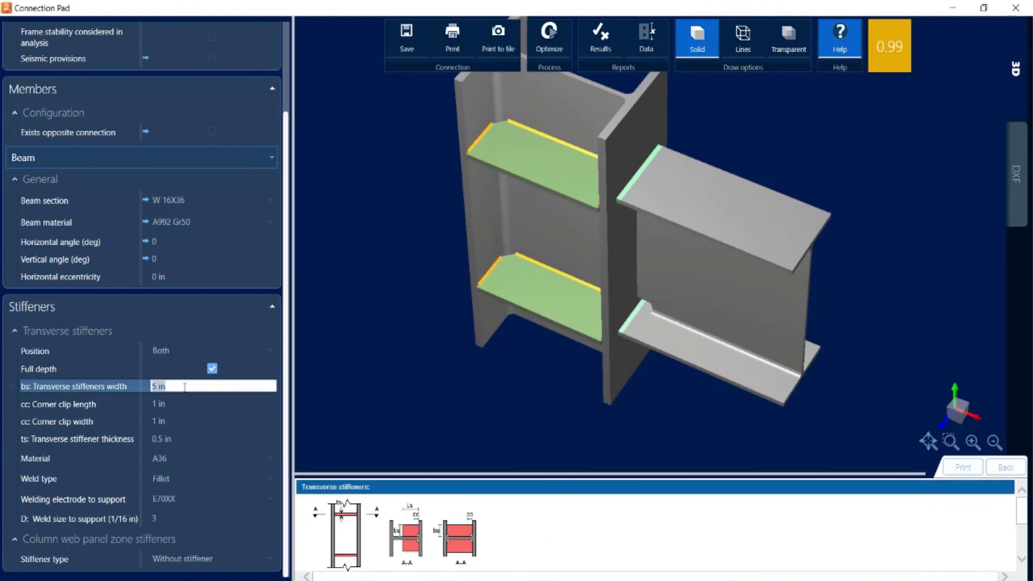
text(4.5)
key(Tab)
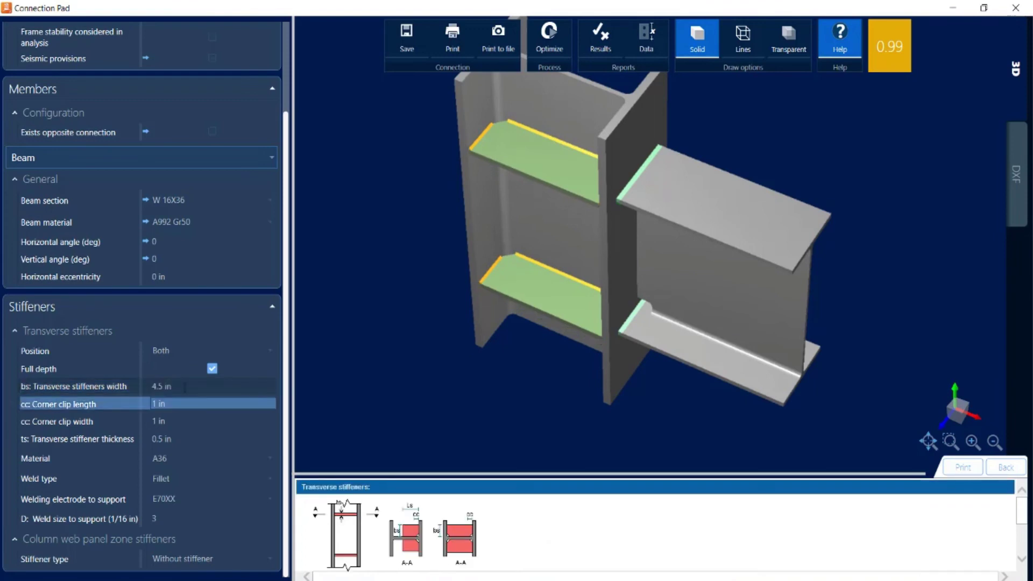
click(171, 519)
text(4)
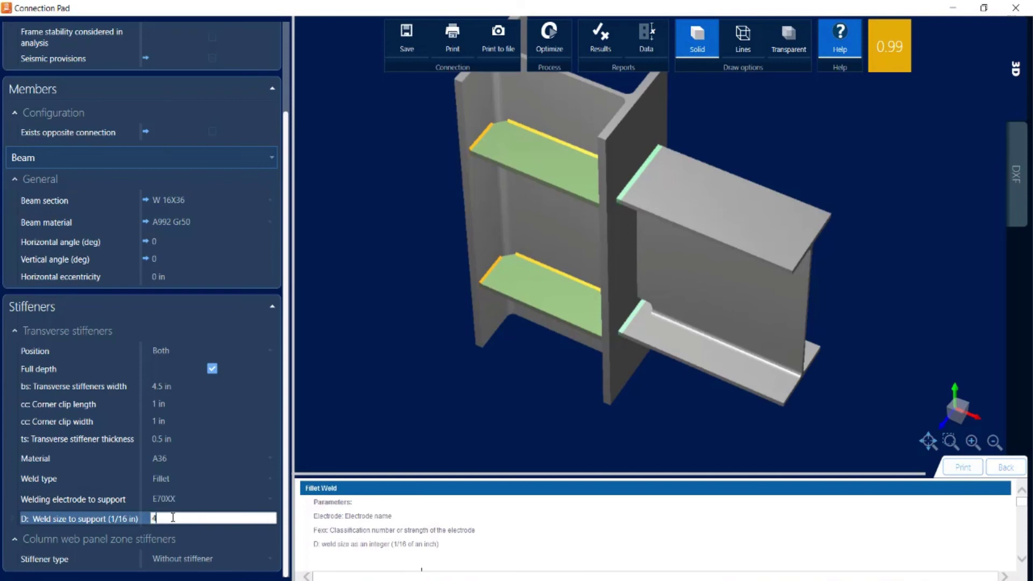
key(Tab)
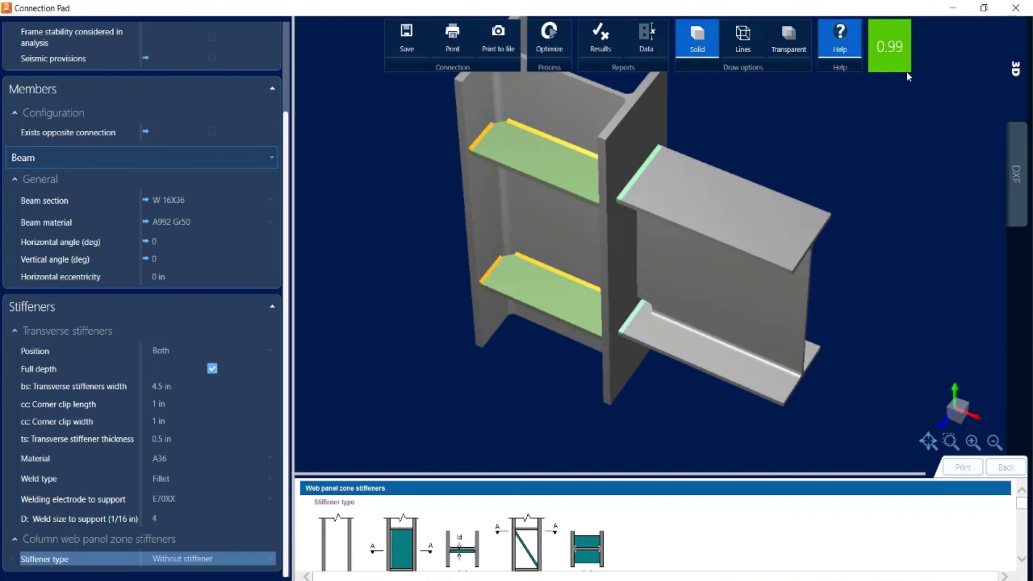
Step: Save joint 1's stiffened moment connection design
click(412, 36)
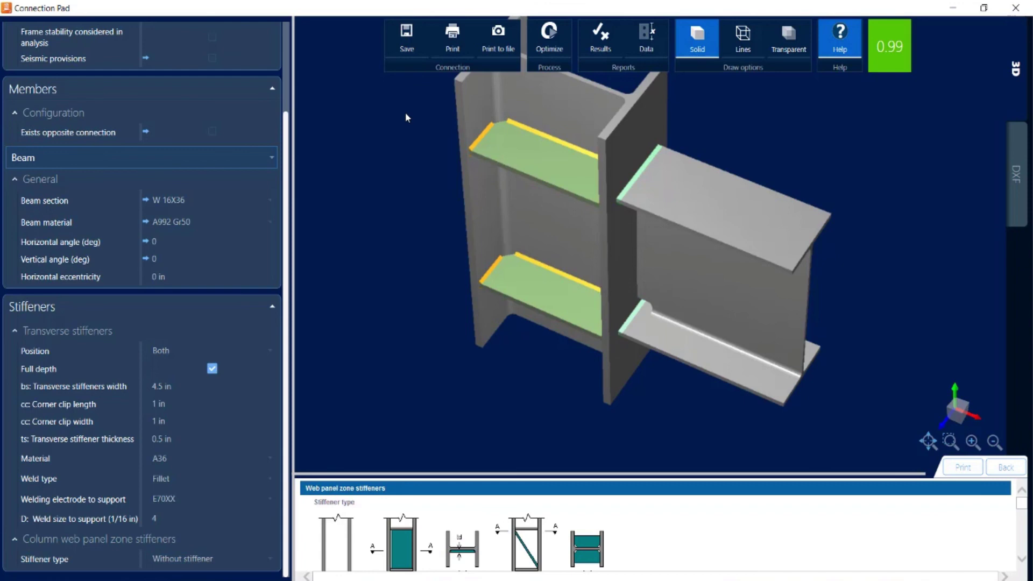
Step: Review the connection's lateral and front DXF drawings, then close the Connection Pad
click(1017, 169)
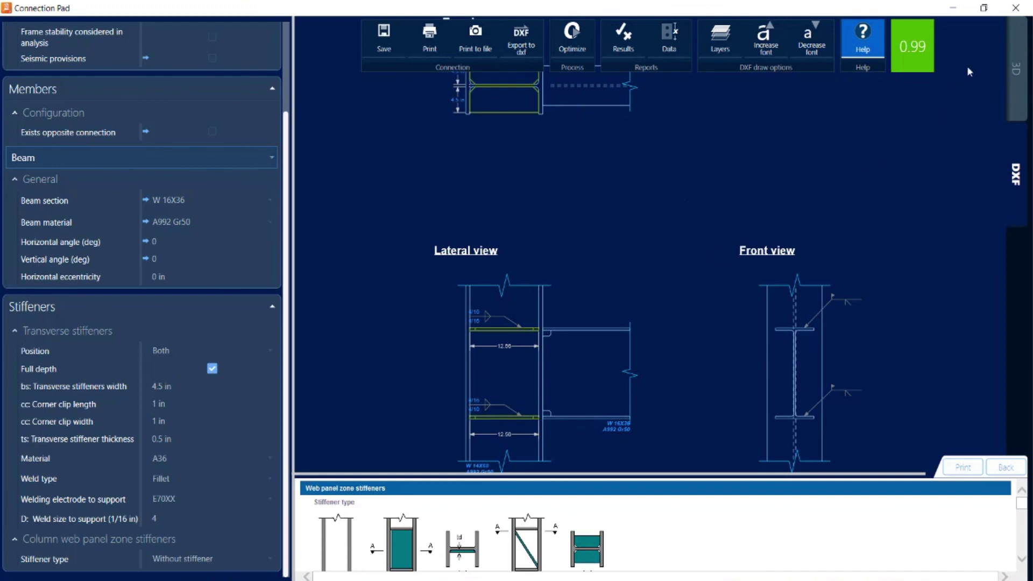
click(1016, 8)
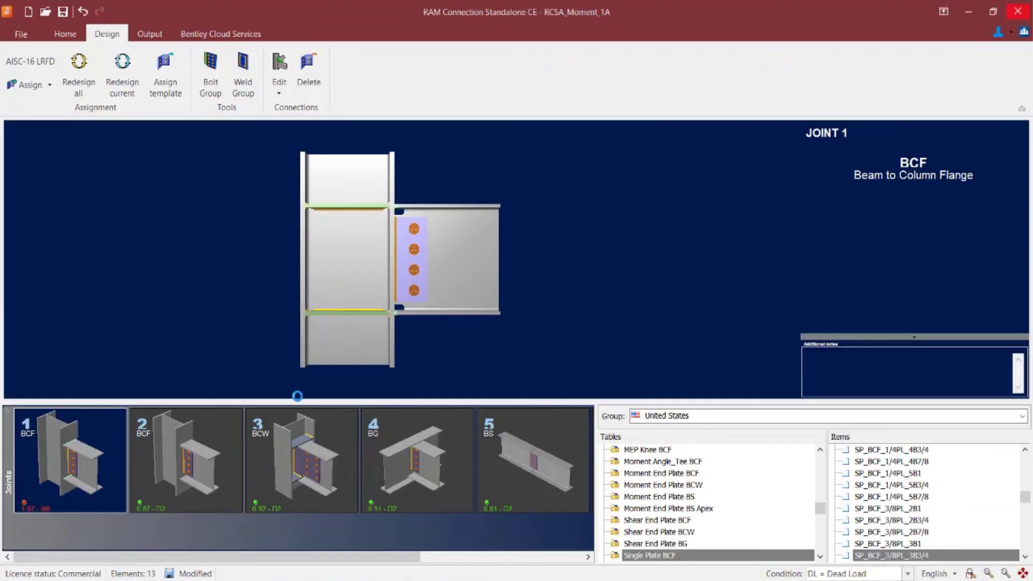